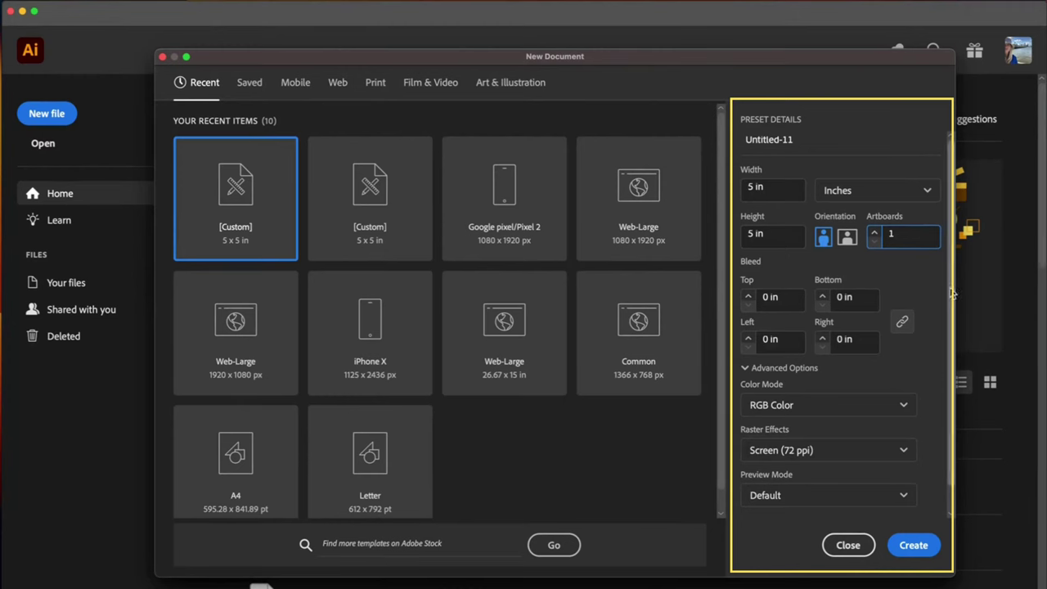
Step: Raise the new document's artboard count to 4 and collapse Advanced Options
left_click(872, 232)
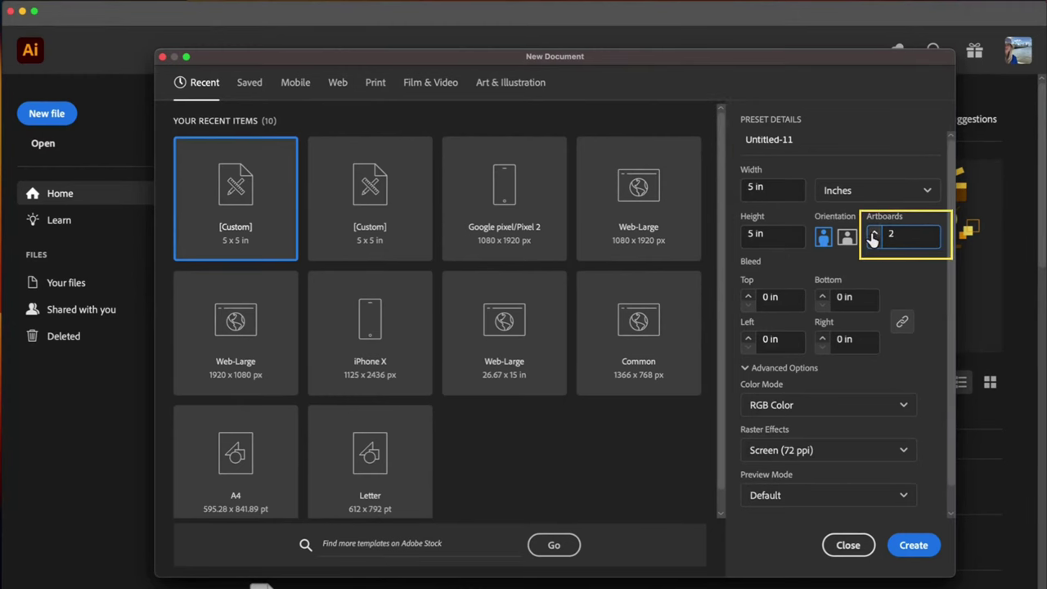
left_click(872, 232)
left_click(789, 369)
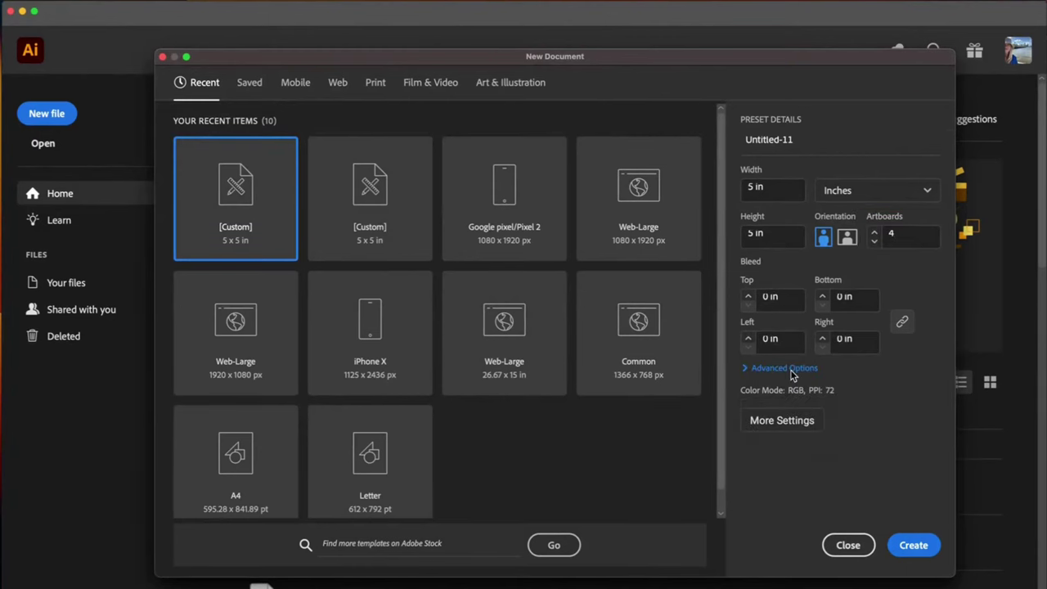
Step: In More Settings, choose 6 artboards arranged by row with 0.125 in spacing, and create the document
left_click(765, 425)
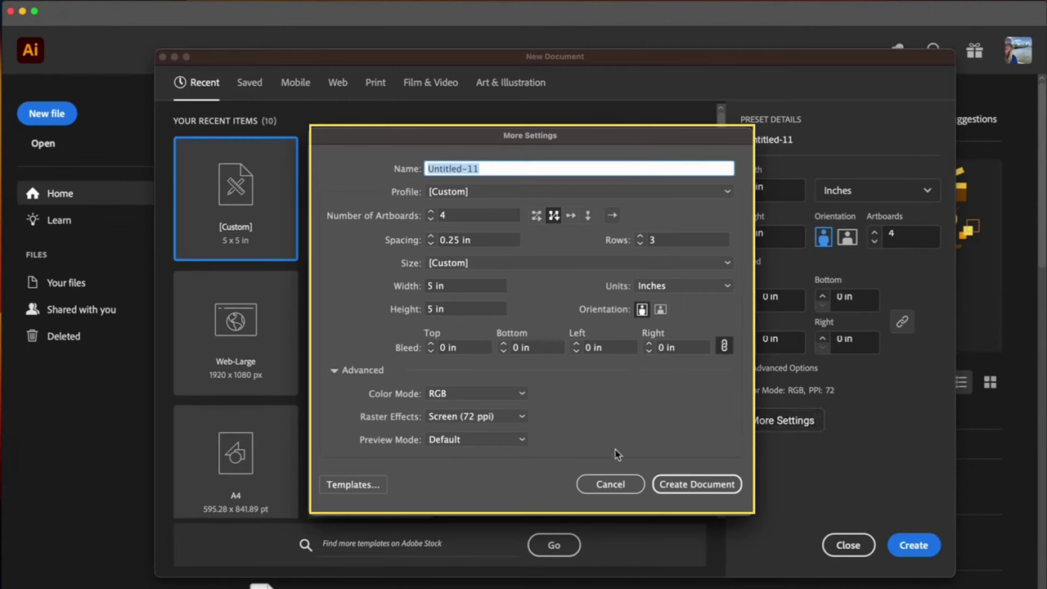
left_click(431, 213)
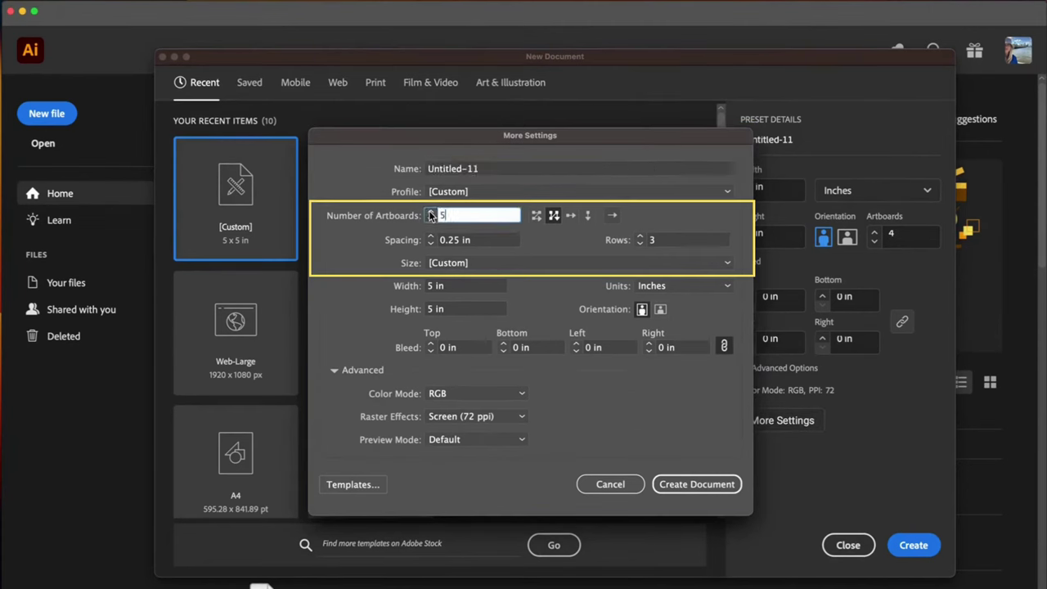
left_click(431, 212)
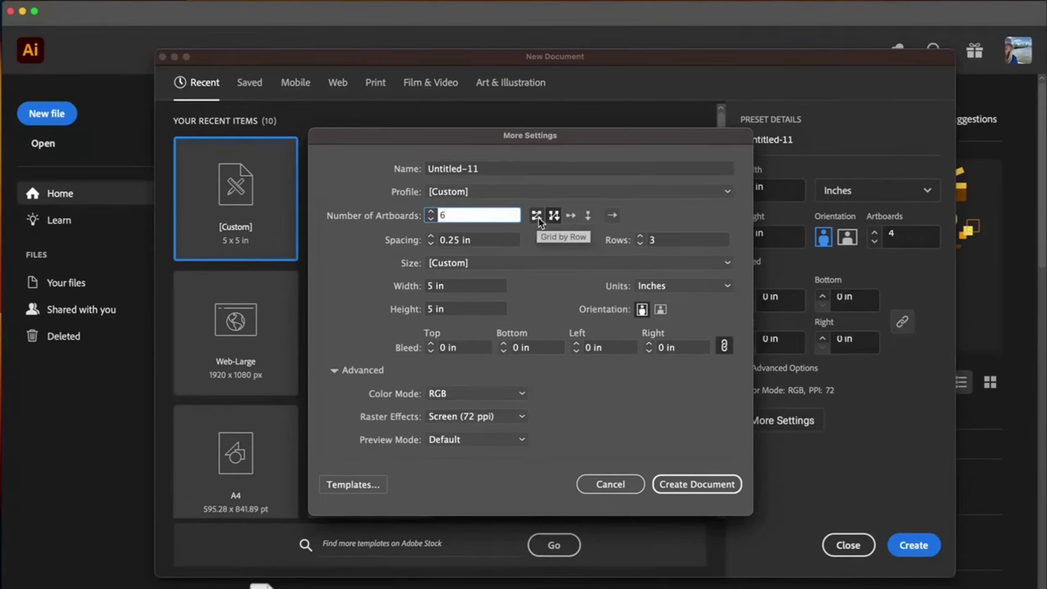
left_click(570, 216)
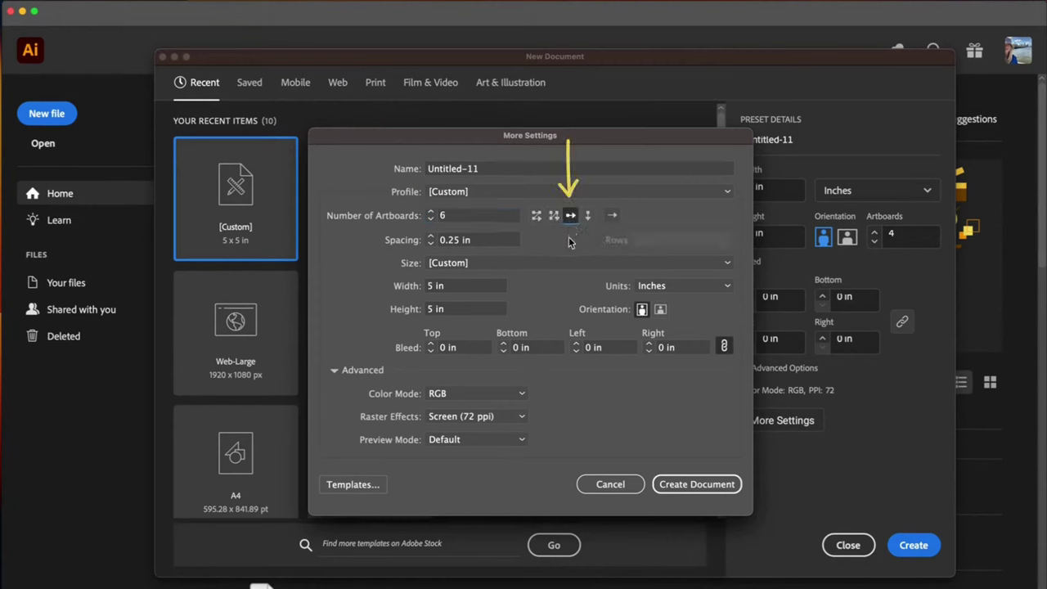
left_click(432, 243)
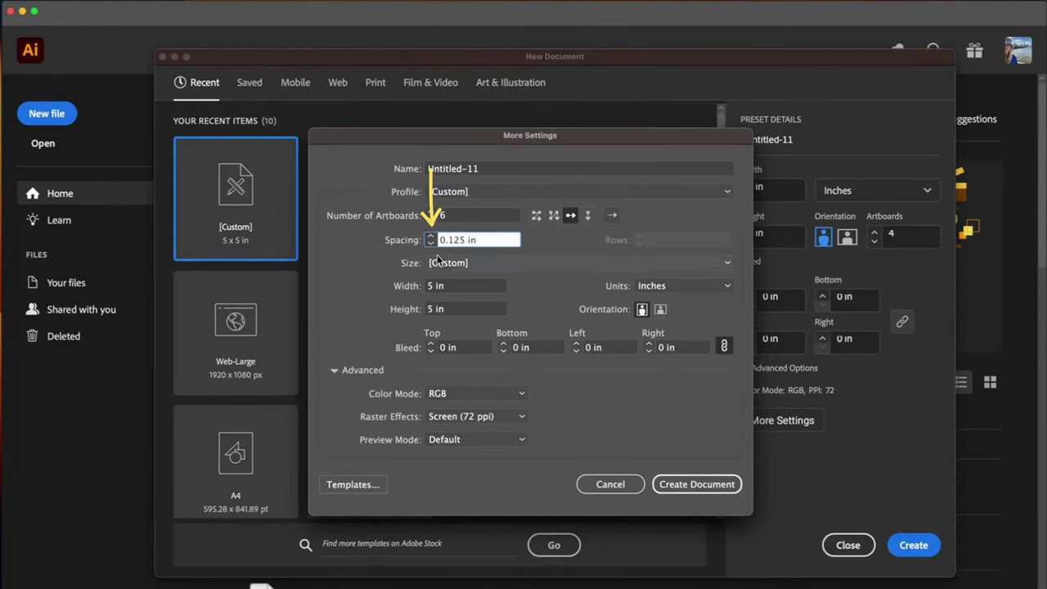
left_click(696, 484)
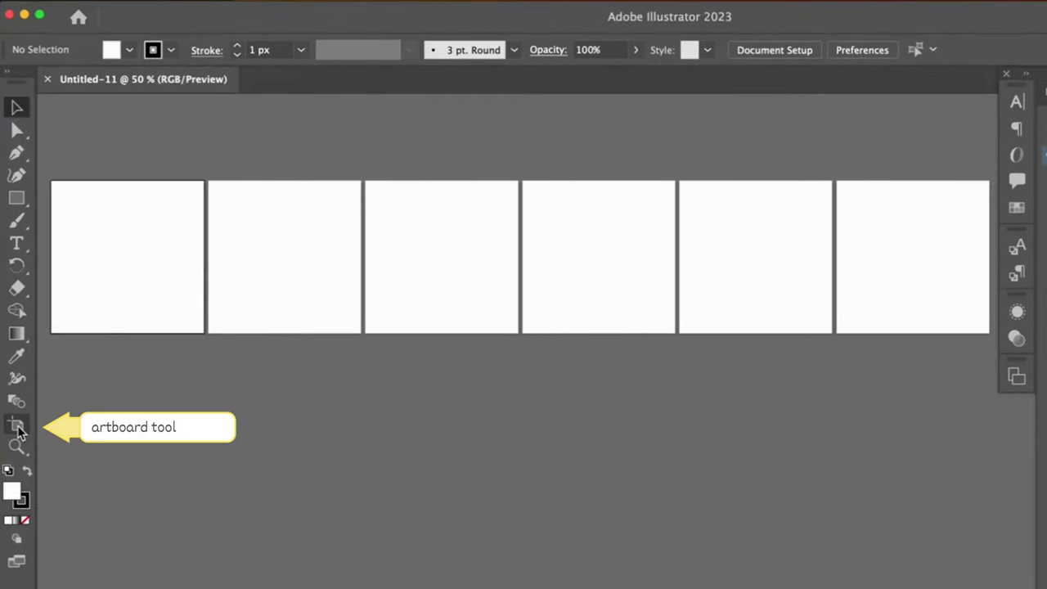
Step: With the Artboard tool, test moving Artboard 1 below the row, then Option-drag a duplicate of it
left_click(16, 334)
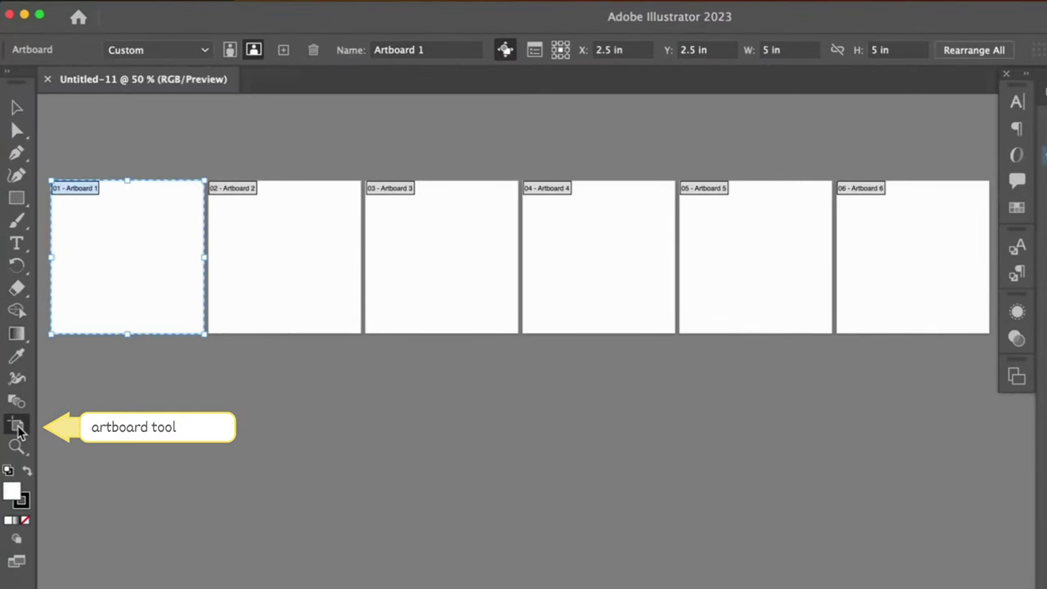
left_click_drag(107, 266, 153, 502)
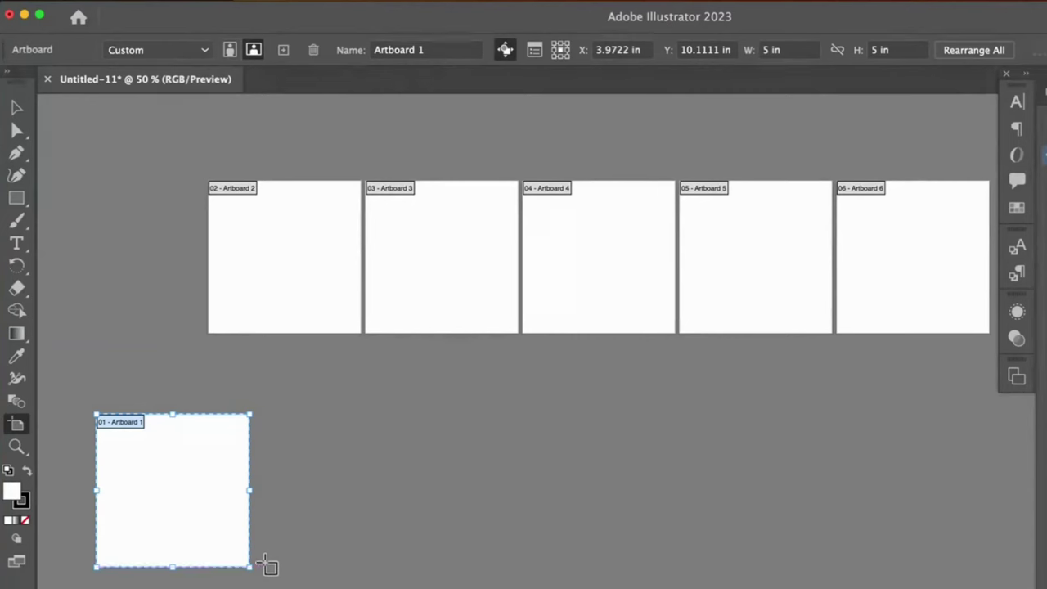
key("super+z")
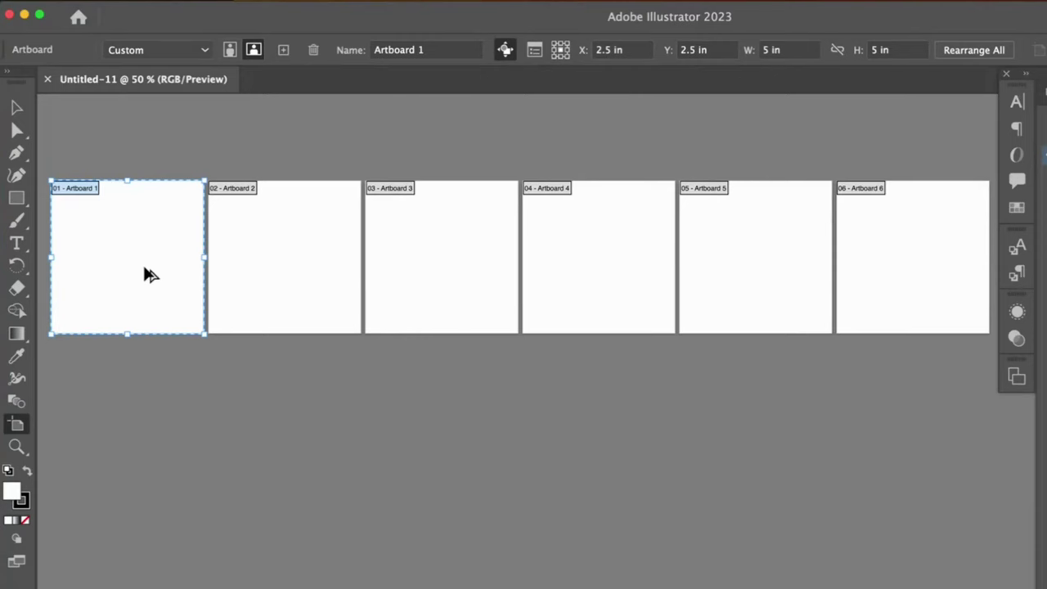
left_click_drag(145, 273, 245, 511)
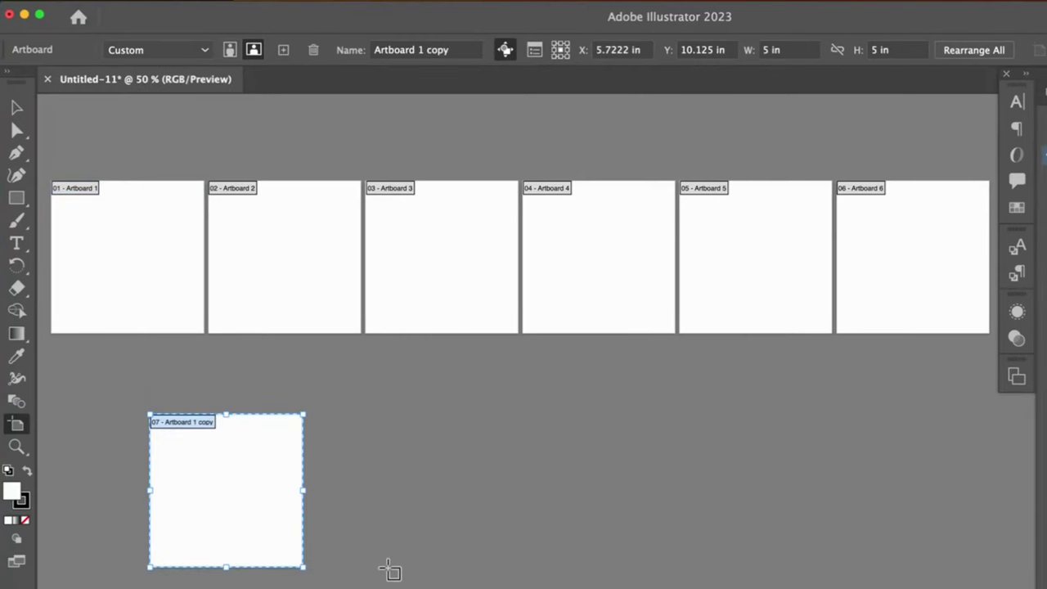
key("super+z")
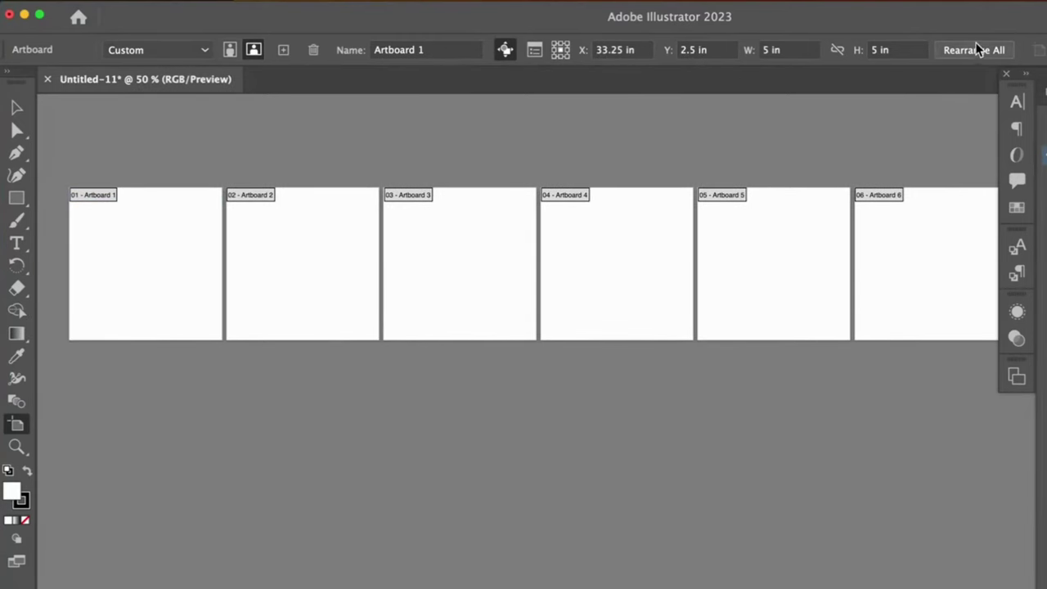
Step: Rearrange all artboards in a grid by column, first with 2 rows, then with 3 rows
left_click(975, 50)
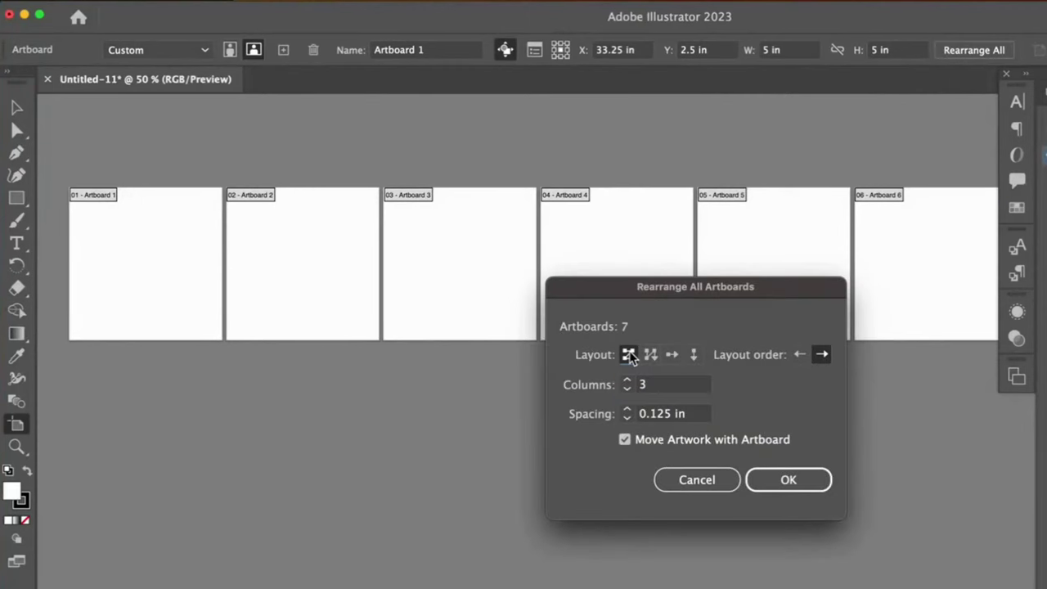
left_click(650, 354)
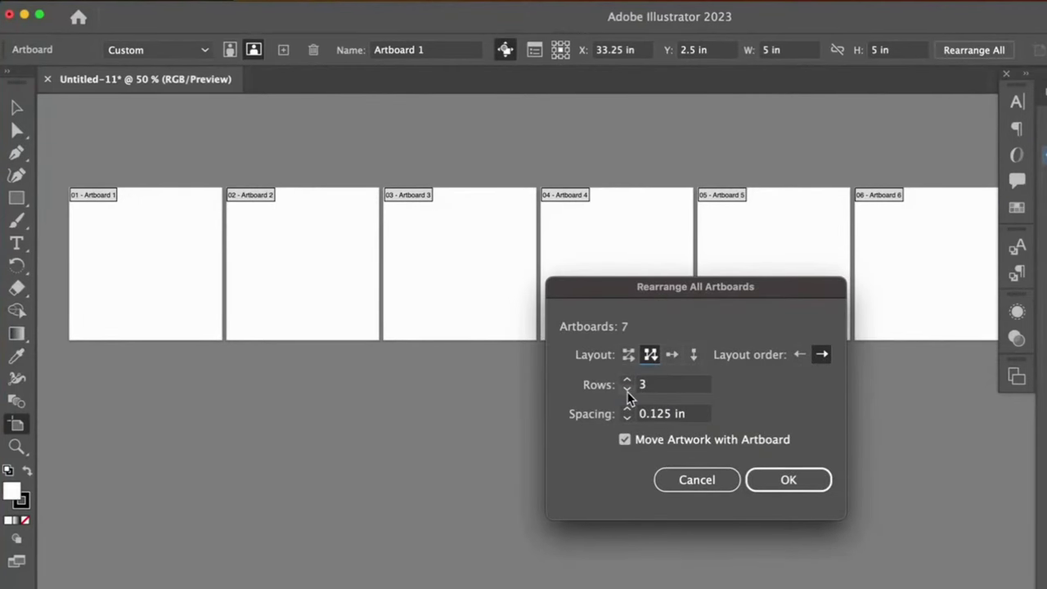
left_click(627, 391)
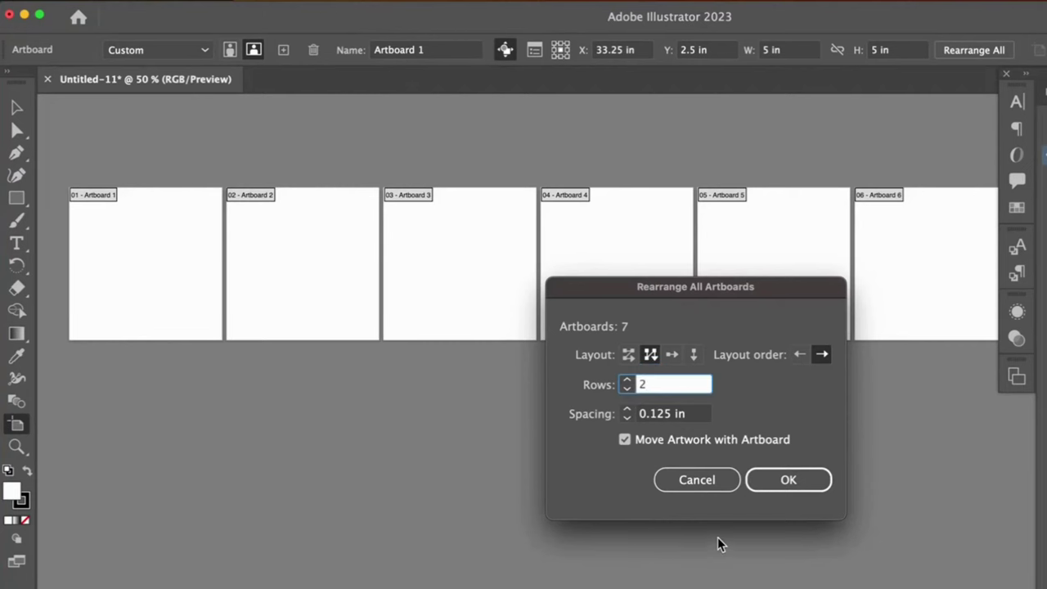
left_click(788, 481)
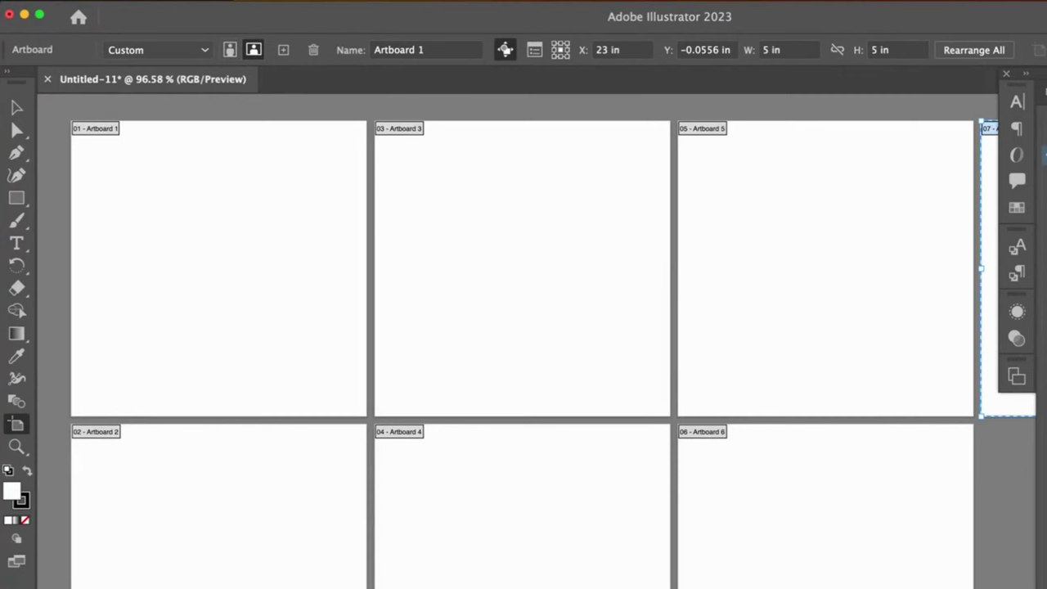
left_click(991, 49)
left_click(628, 381)
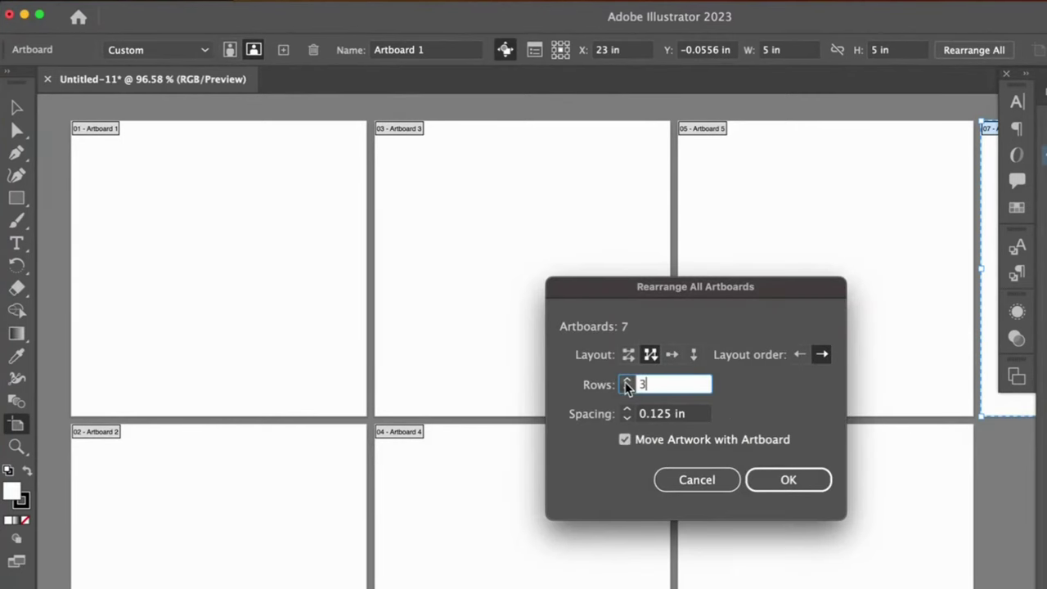
left_click(774, 480)
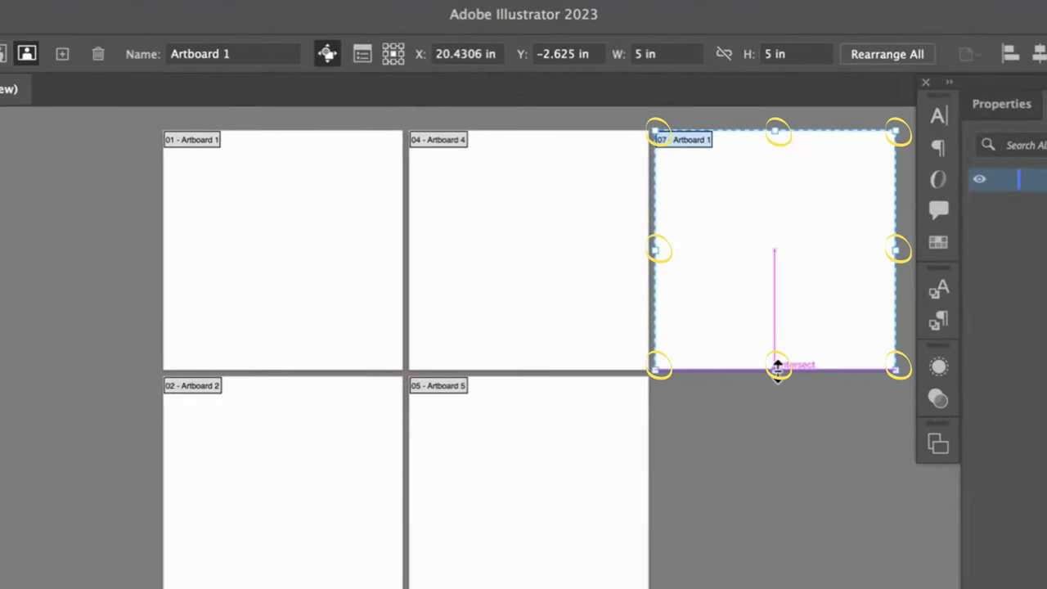
Step: Enlarge artboard 07 to about 7.65 × 7.69 in and add a matching new artboard beside it
left_click_drag(776, 368, 780, 500)
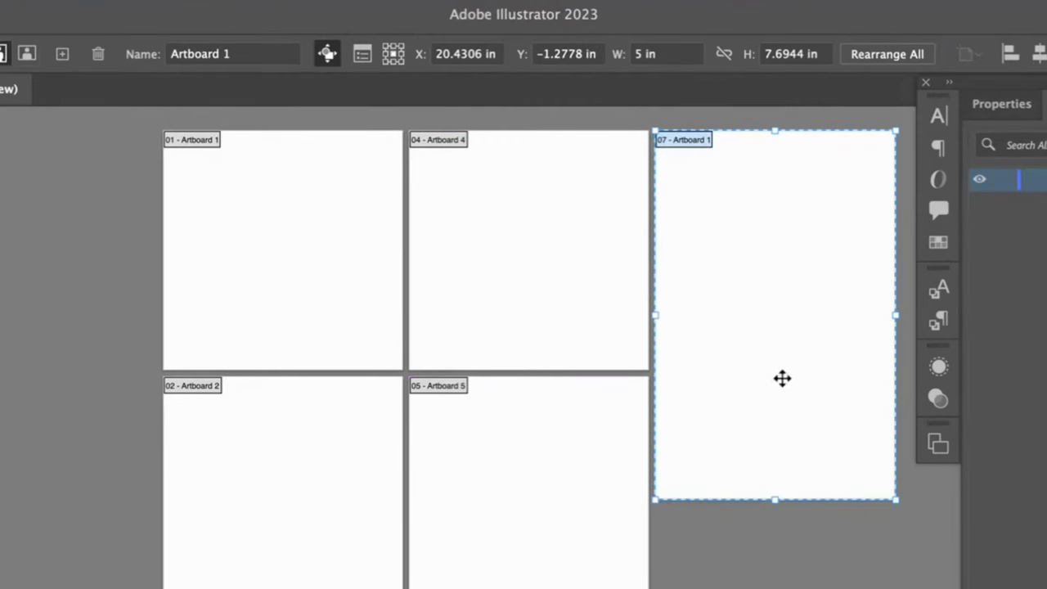
left_click_drag(780, 377, 598, 372)
left_click_drag(717, 306, 838, 308)
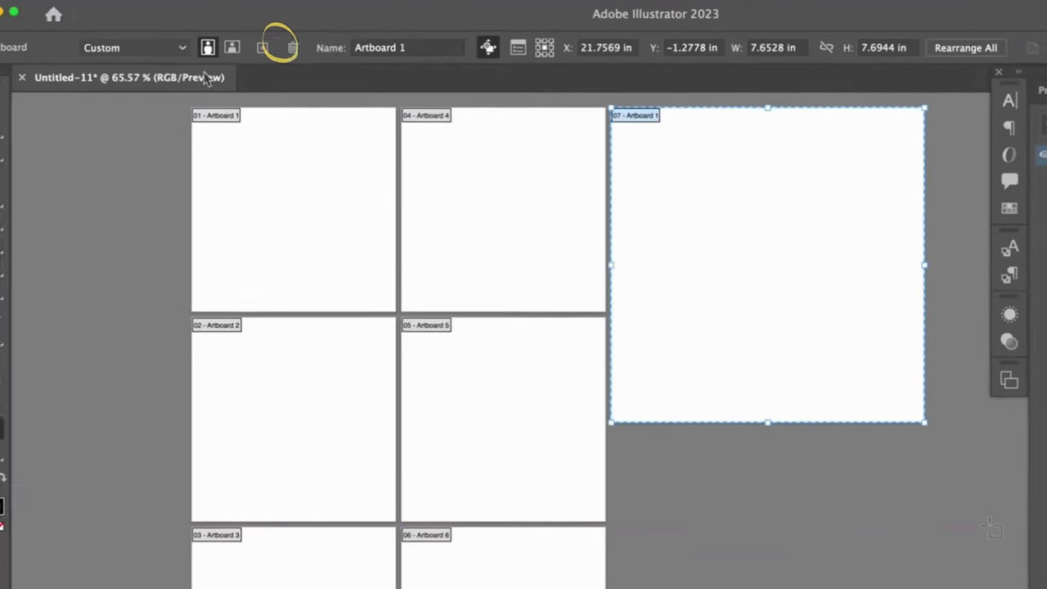
left_click(262, 48)
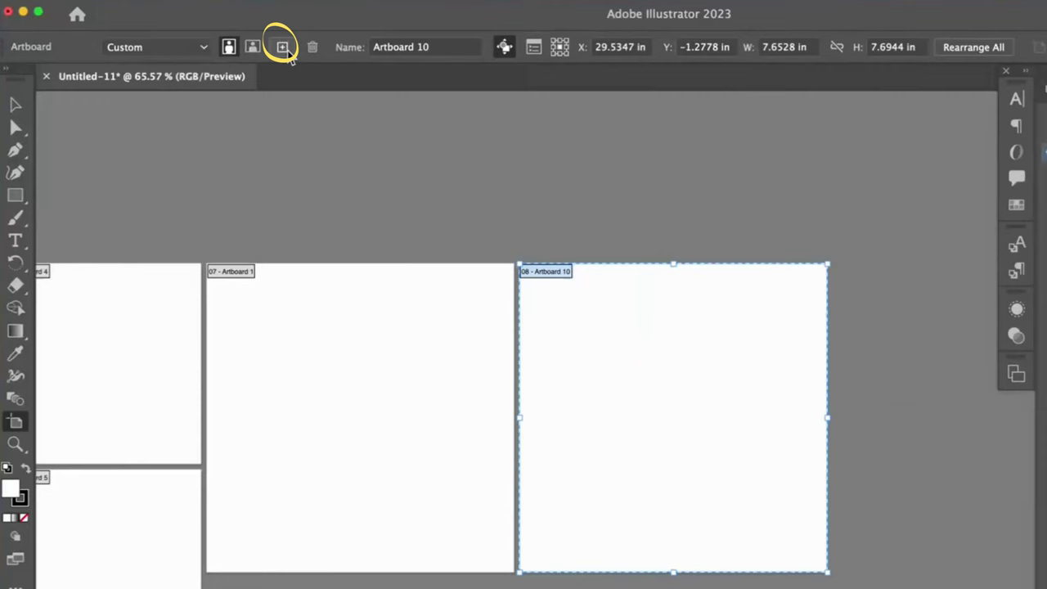
key("super+minus")
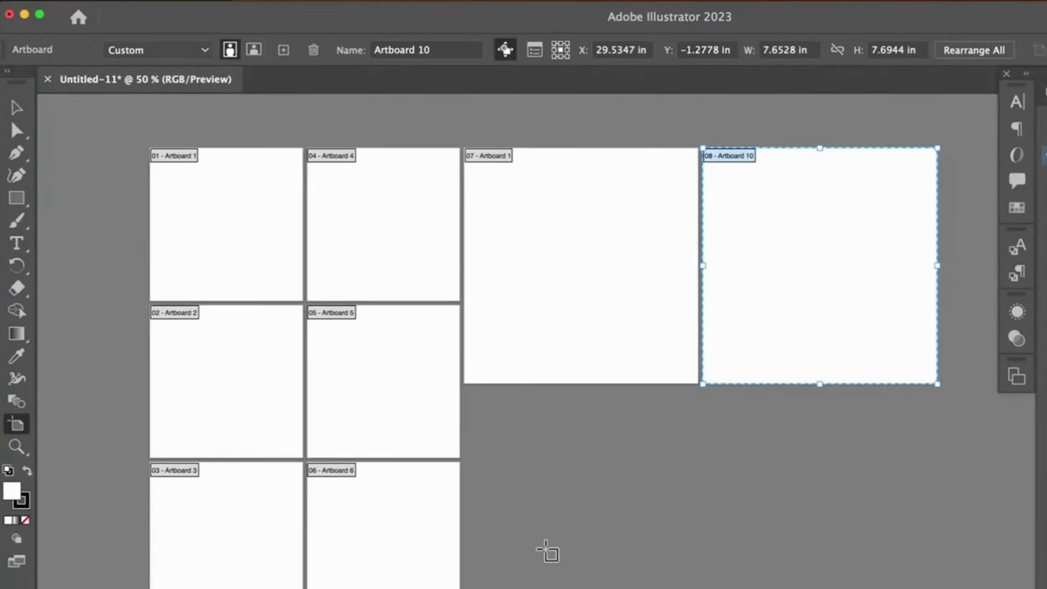
Step: Type a letter B on the second artboard and scale it up large
left_click(17, 243)
left_click(325, 181)
type("B")
left_click_drag(331, 184, 408, 282)
key("Escape")
left_click(965, 105)
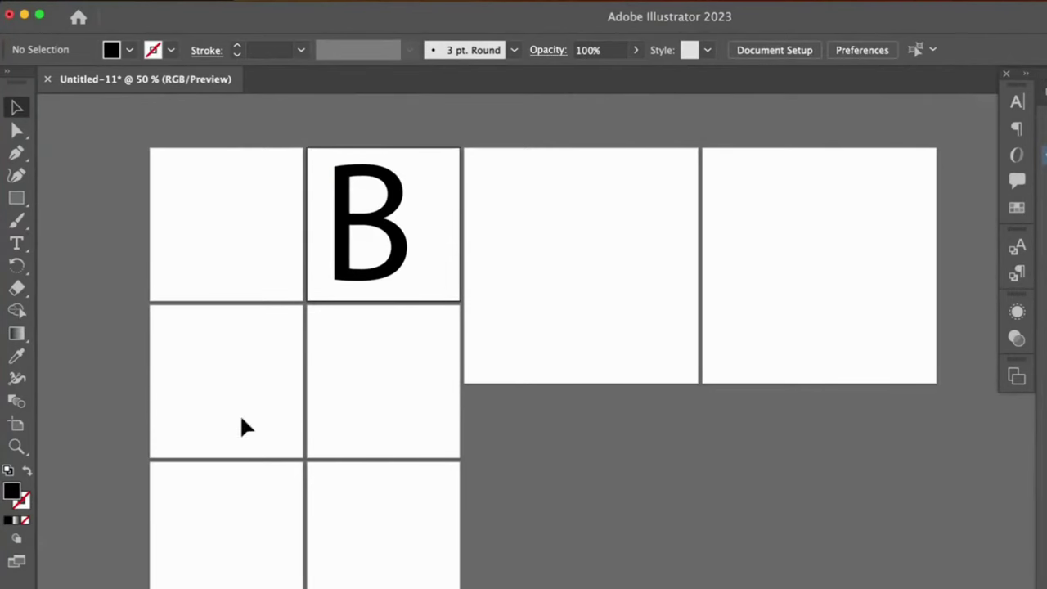
Step: Rearrange all artboards into a single column
left_click(15, 424)
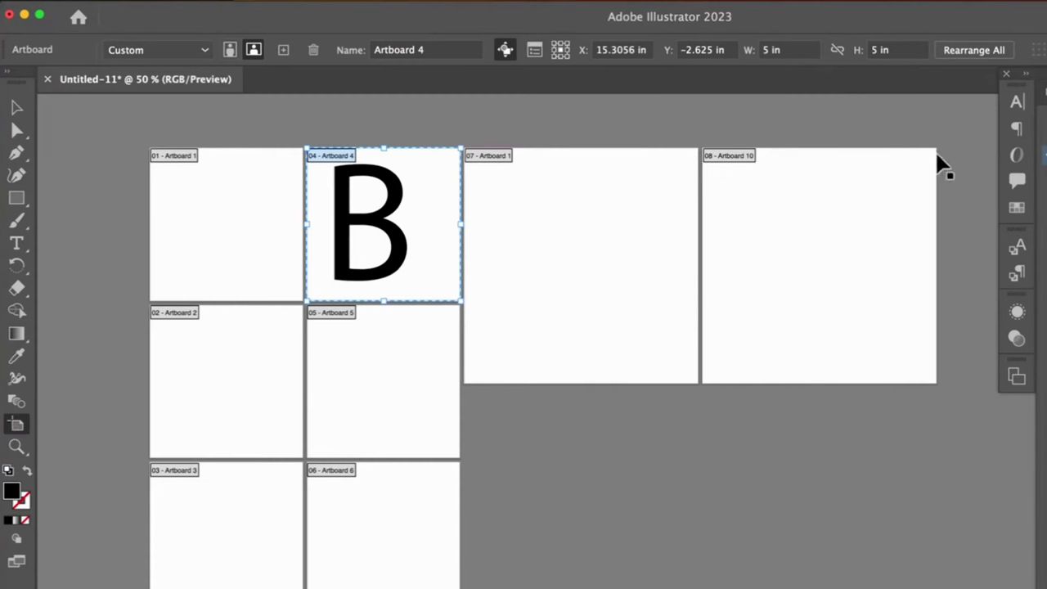
left_click(970, 57)
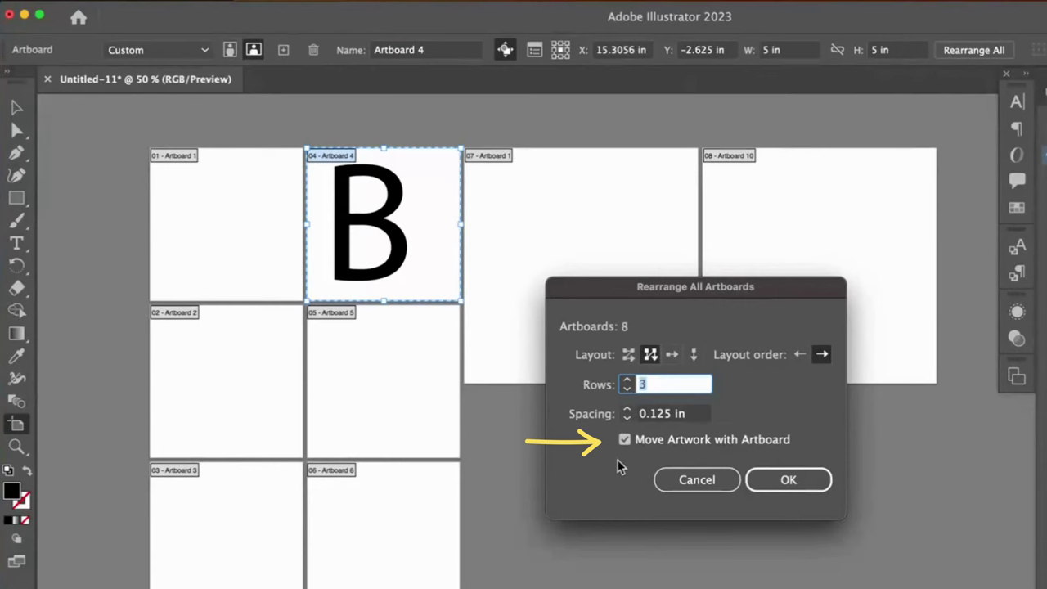
left_click(693, 354)
left_click(787, 479)
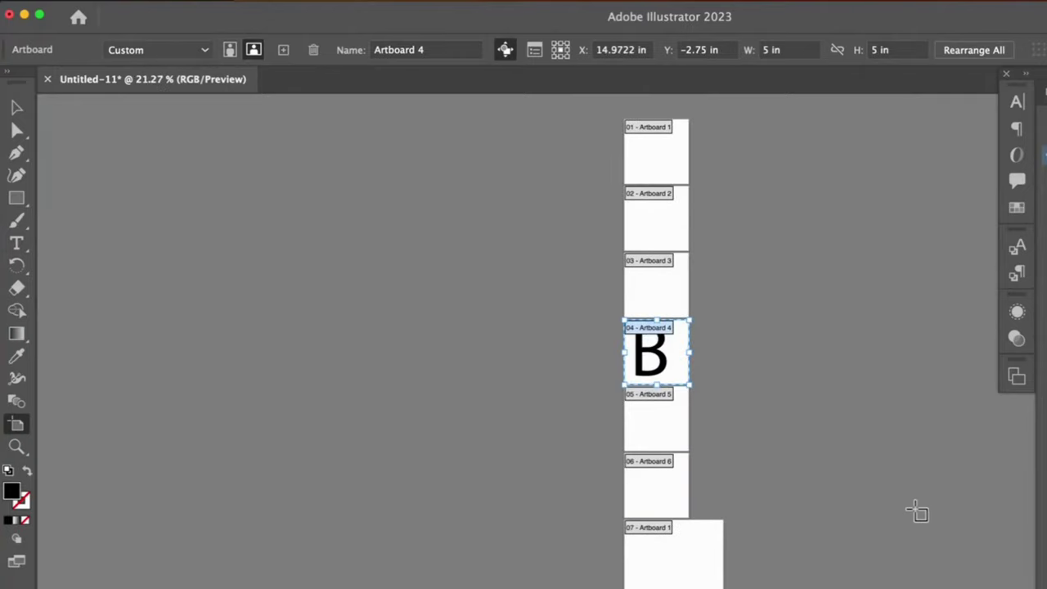
left_click(953, 509)
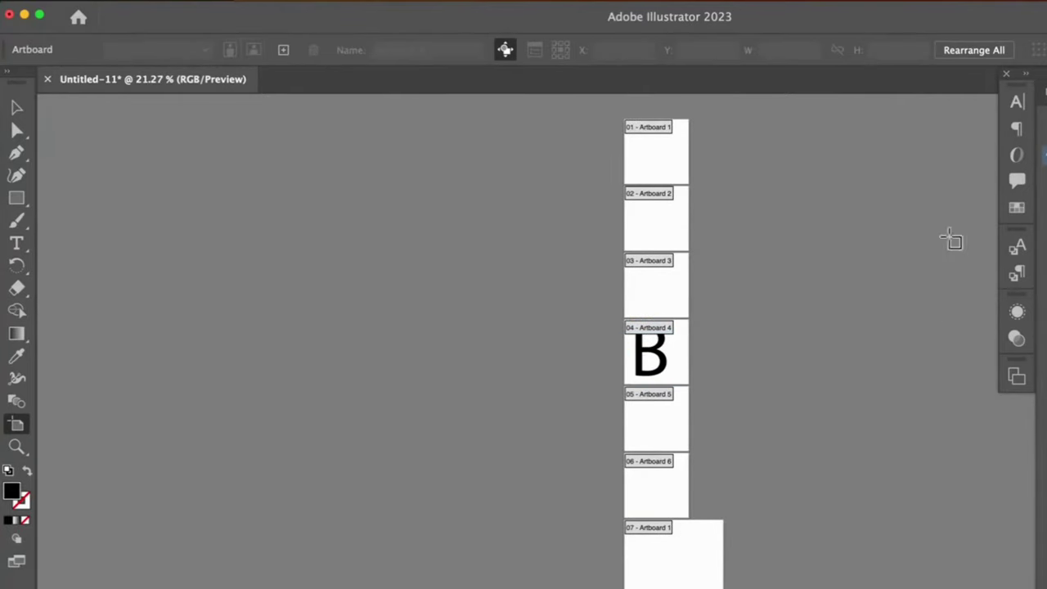
Step: Set Rearrange All to Grid by Row with 4 columns, with Move Artwork with Artboard unchecked
left_click(972, 49)
left_click(624, 440)
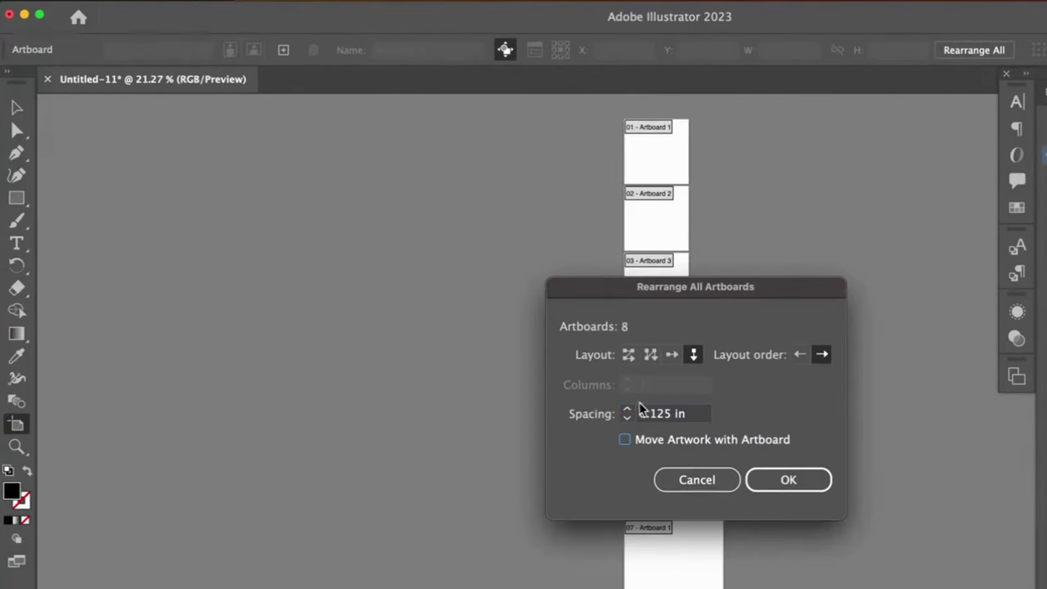
left_click(628, 354)
left_click(627, 380)
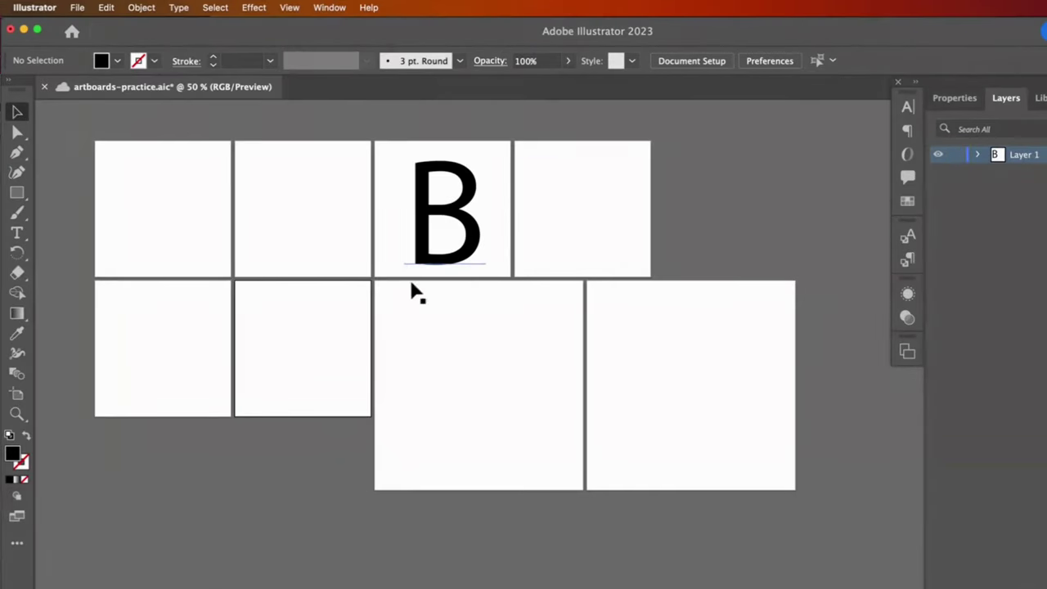
Step: Duplicate the B onto the second-row artboard and change the copy's letter to A
left_click(437, 237)
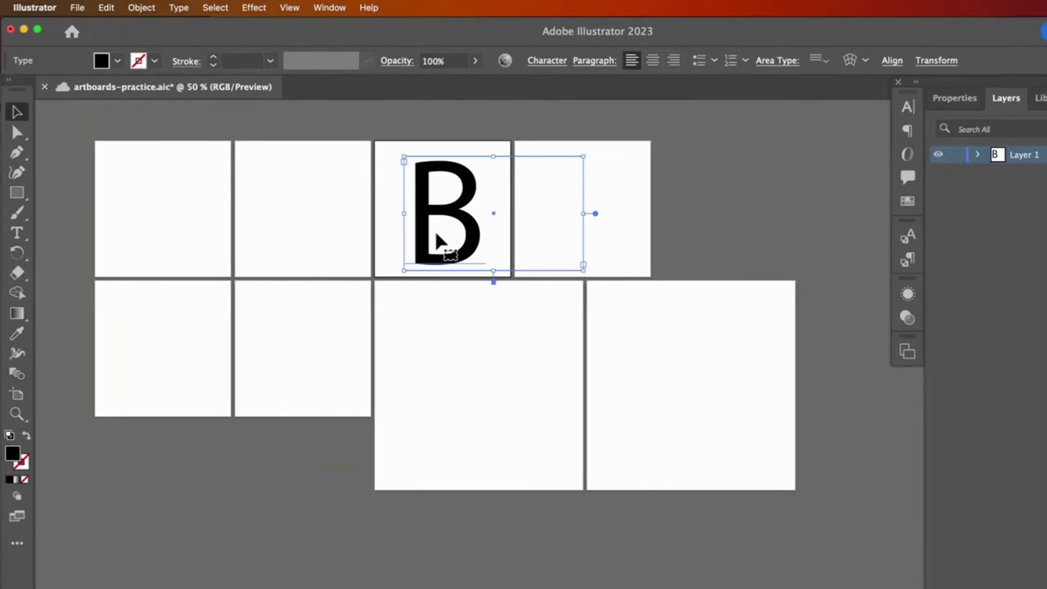
left_click_drag(437, 236, 323, 348)
key("t")
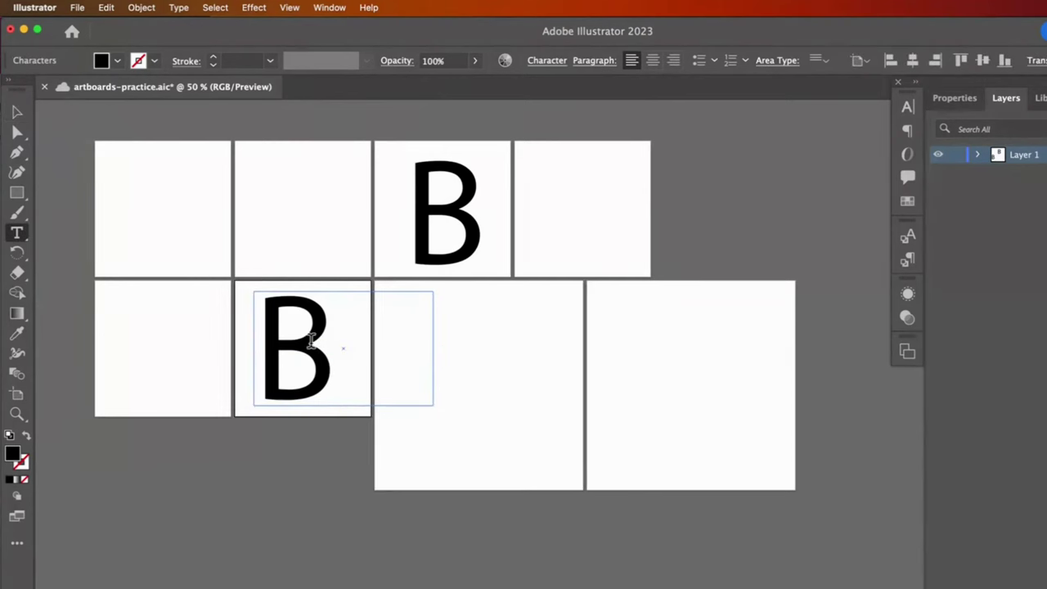
double_click(311, 342)
type("A")
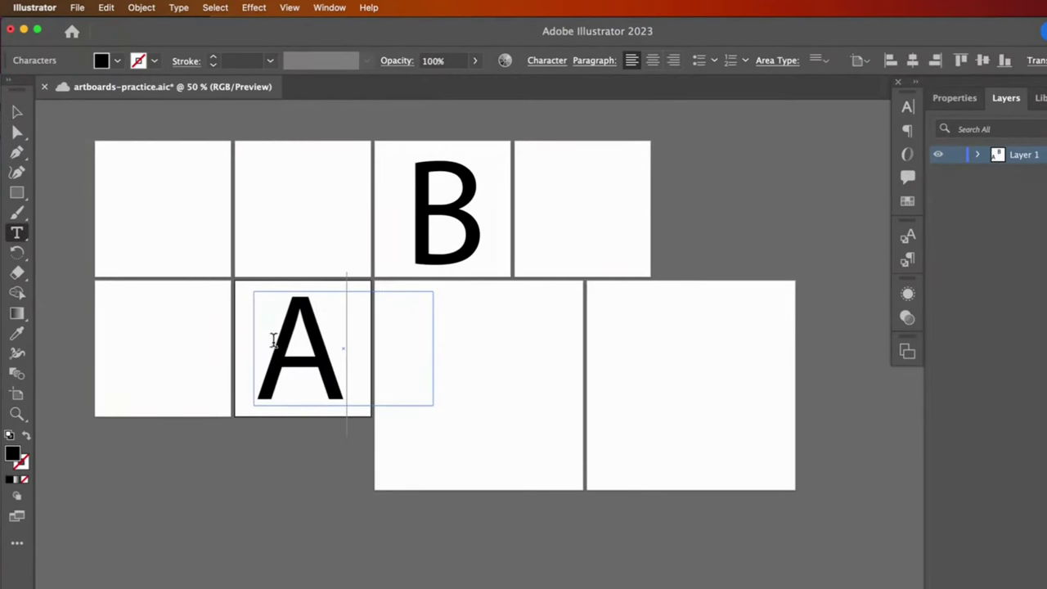
Step: Narrow the A's text frame and move it up to straddle both second artboards
left_click(16, 113)
left_click_drag(433, 348, 321, 301)
left_click(309, 392)
left_click(309, 393)
left_click(283, 556)
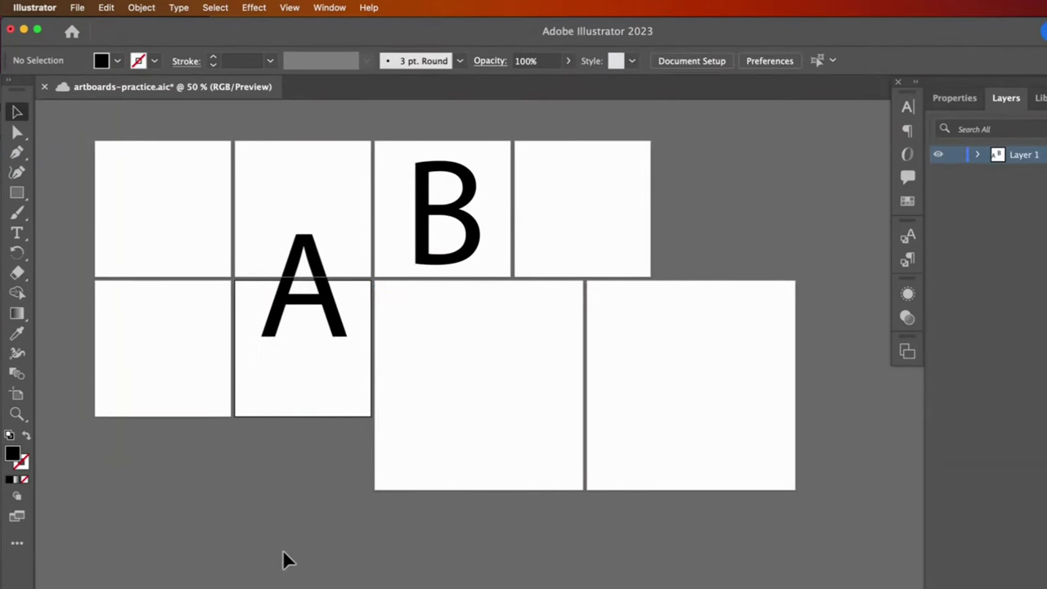
Step: Export the whole canvas as artboards-practice.png, not per artboard, transparent at Screen (72 ppi)
left_click(78, 8)
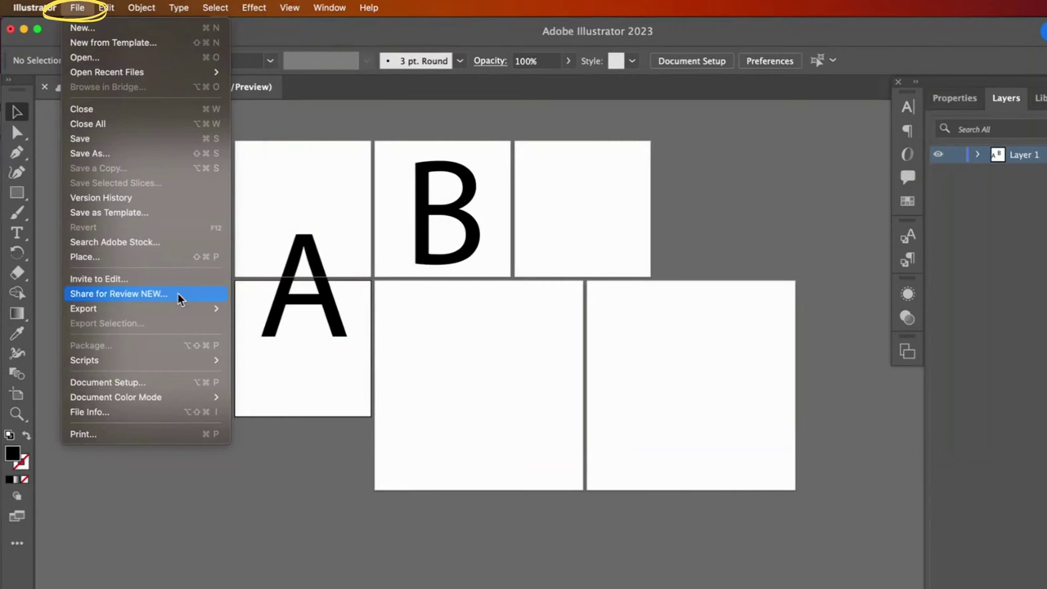
mouse_move(177, 307)
left_click(256, 323)
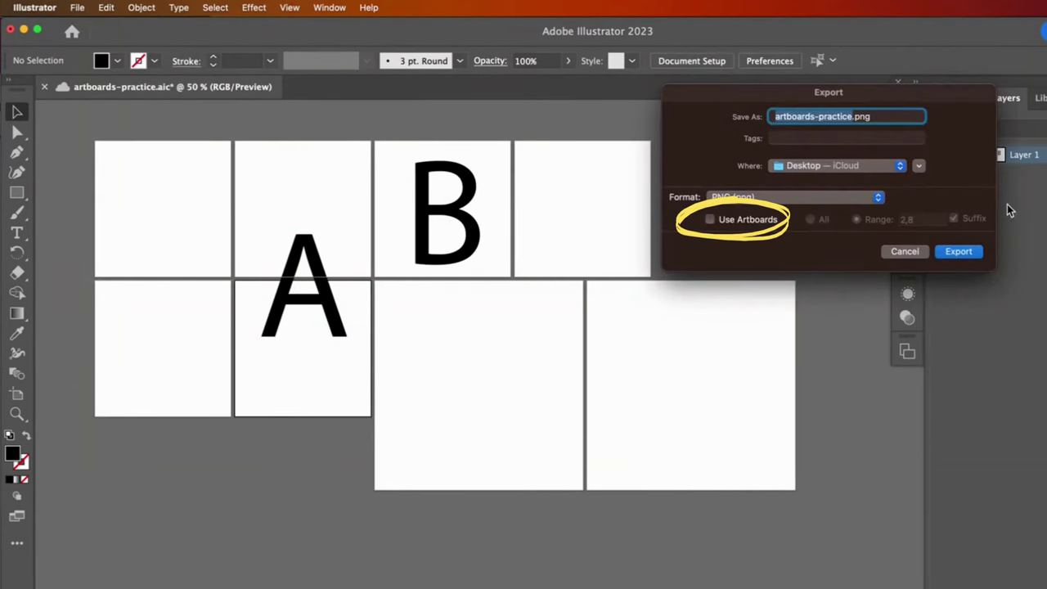
left_click(963, 255)
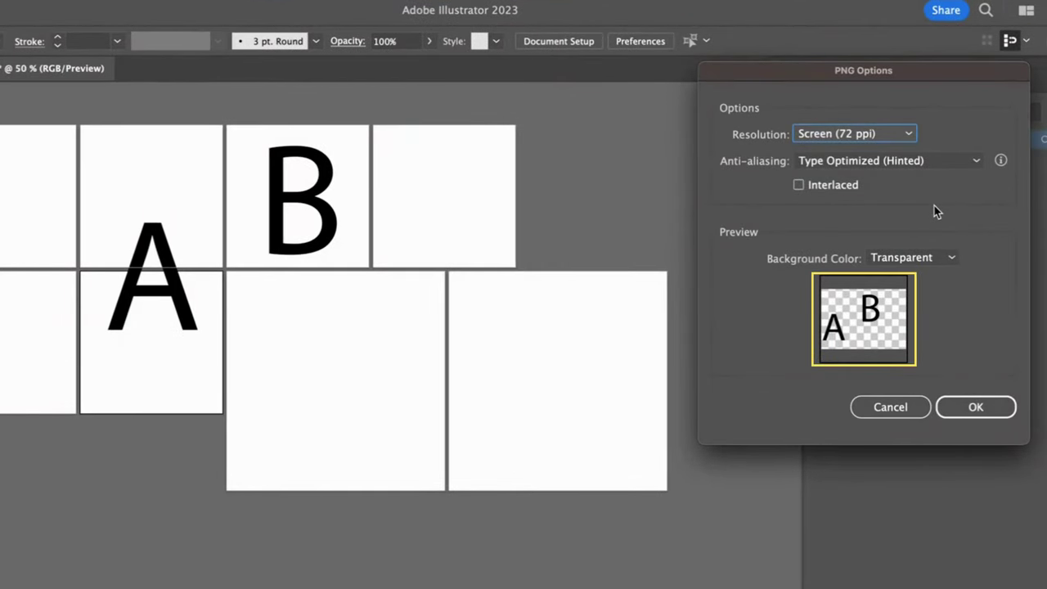
left_click(973, 407)
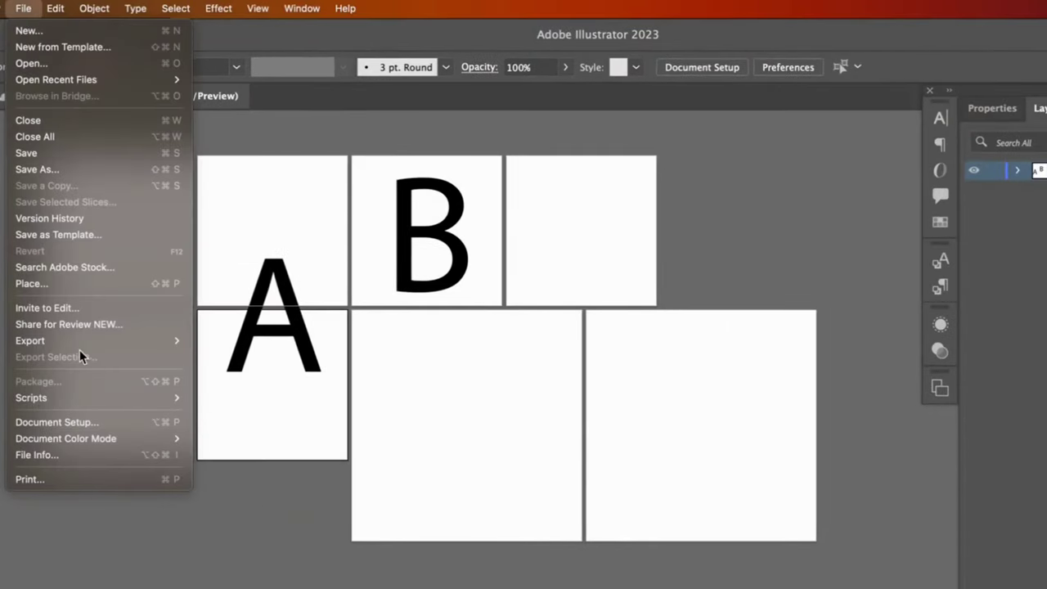
Step: Export artboards-practice.png again with Use Artboards set to All, one PNG per artboard
mouse_move(87, 343)
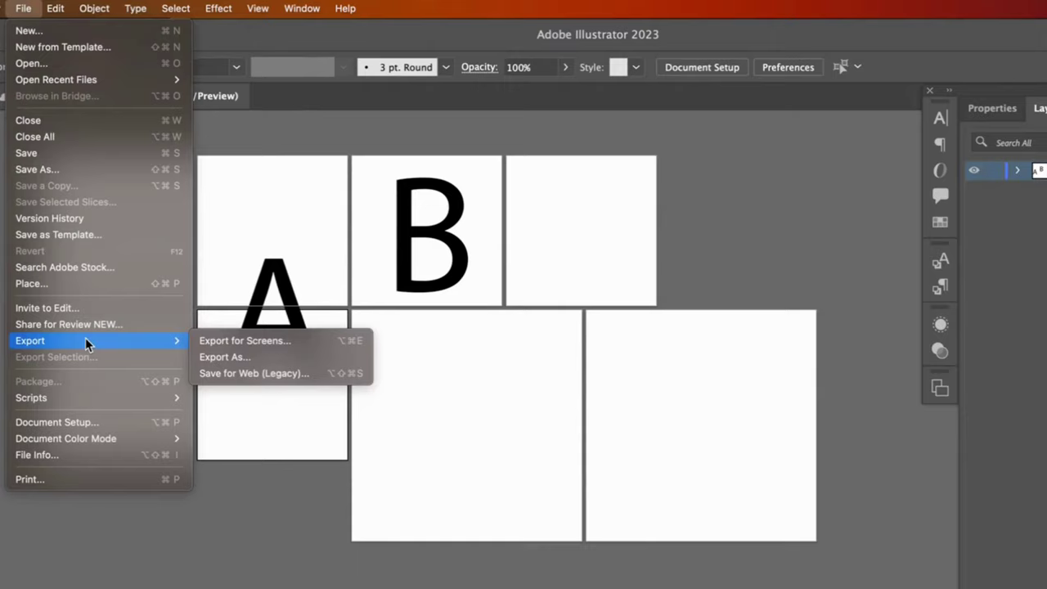
left_click(303, 358)
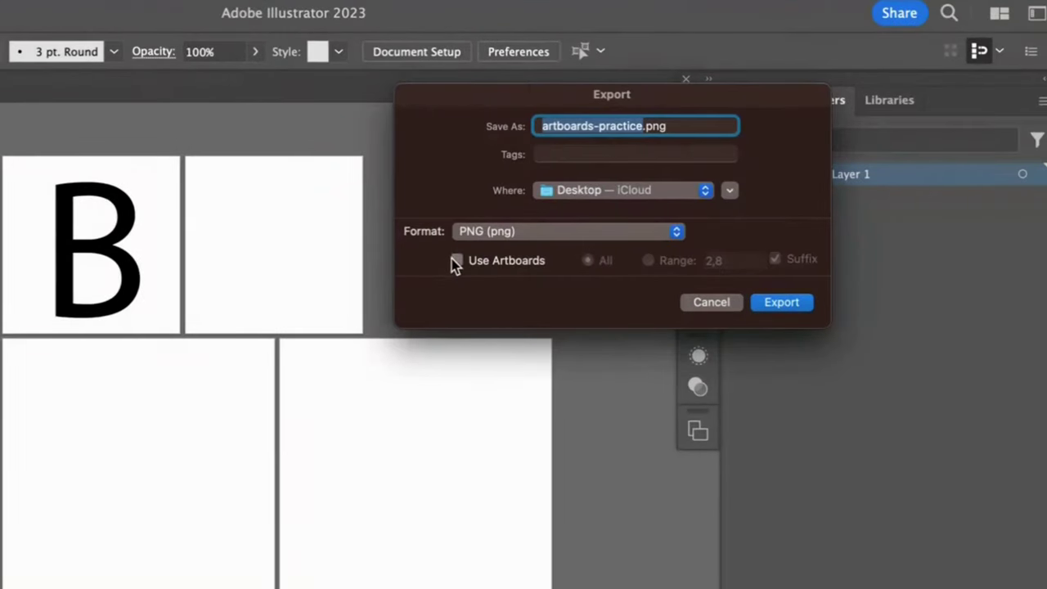
left_click(452, 259)
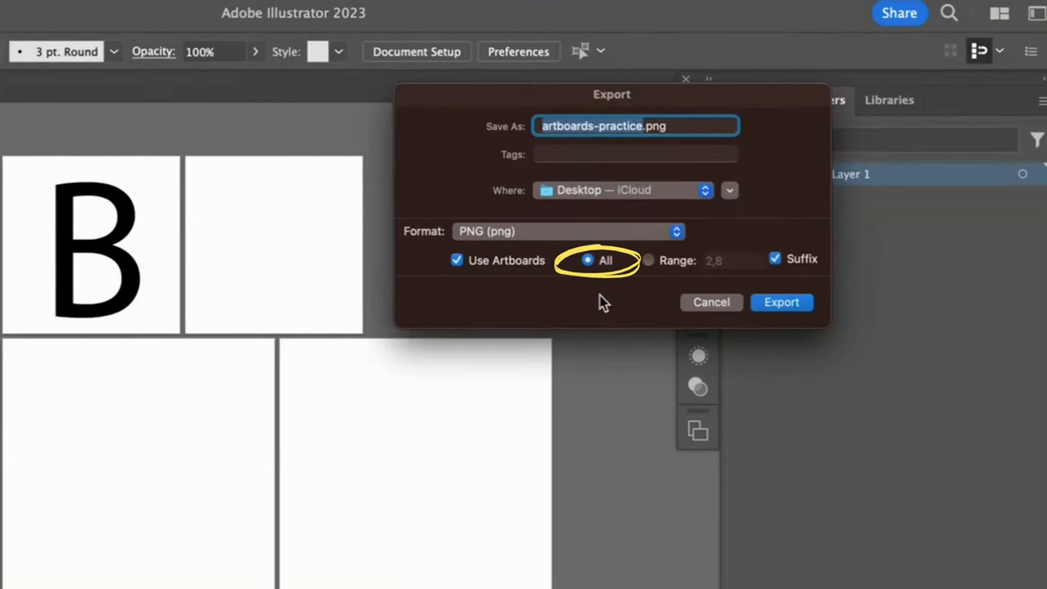
left_click(781, 303)
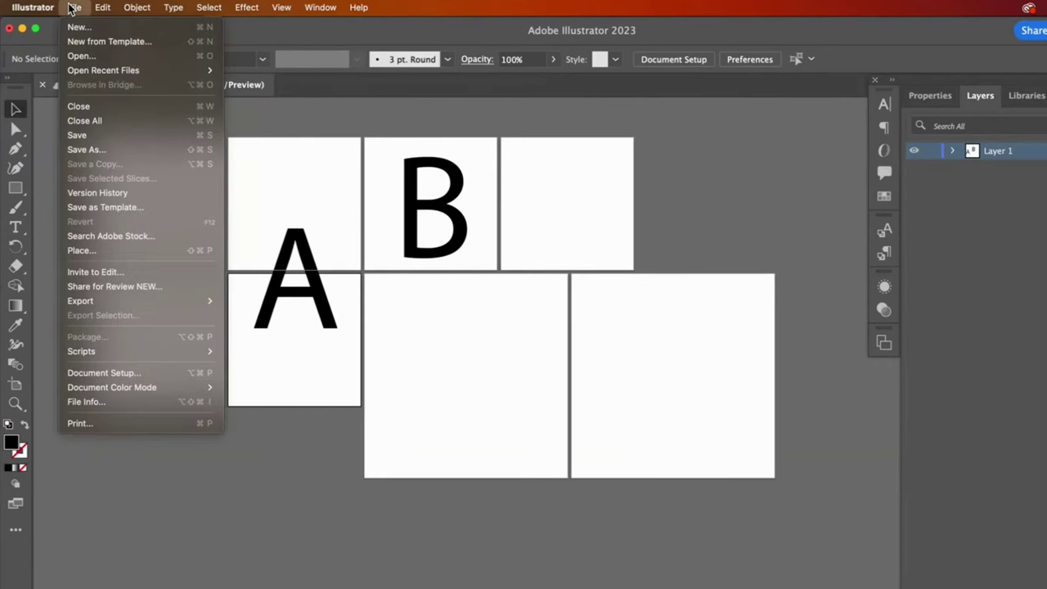
Step: Start a PNG export using artboards with Range set to 2,8
mouse_move(172, 305)
left_click(245, 317)
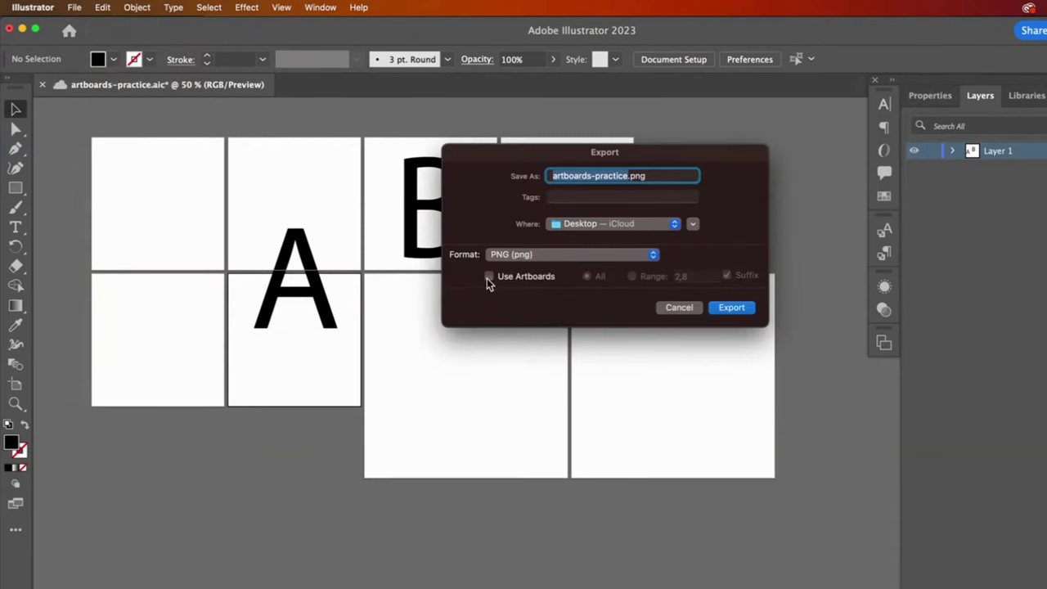
left_click(488, 277)
left_click(632, 276)
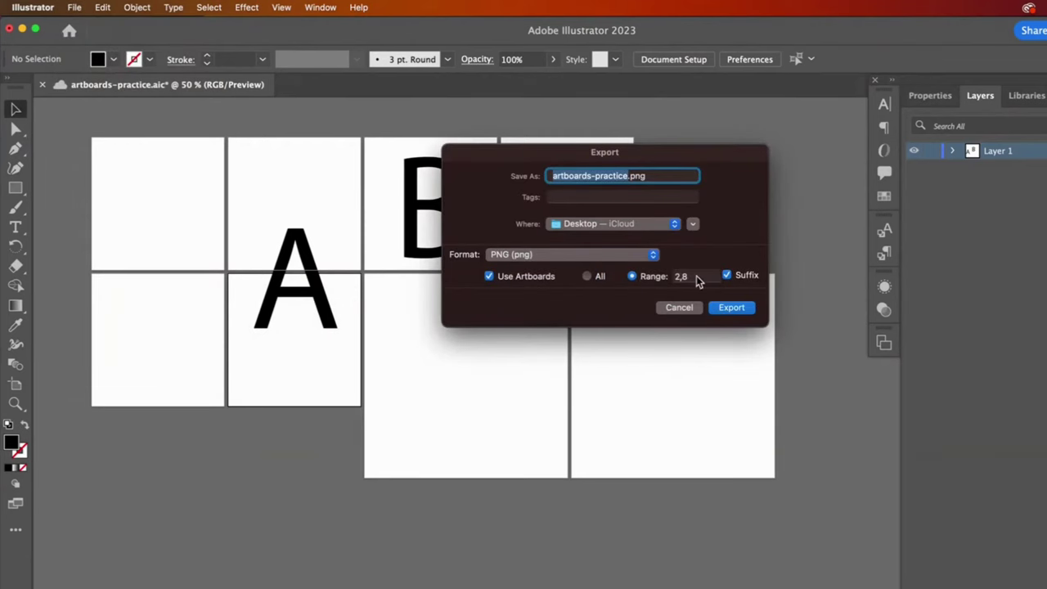
left_click_drag(696, 276, 647, 274)
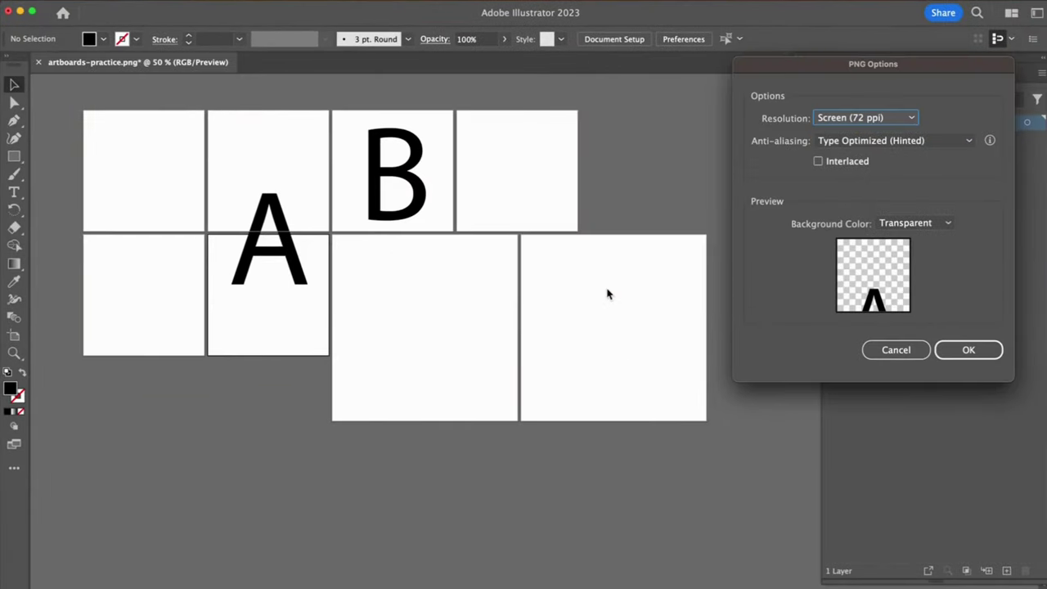